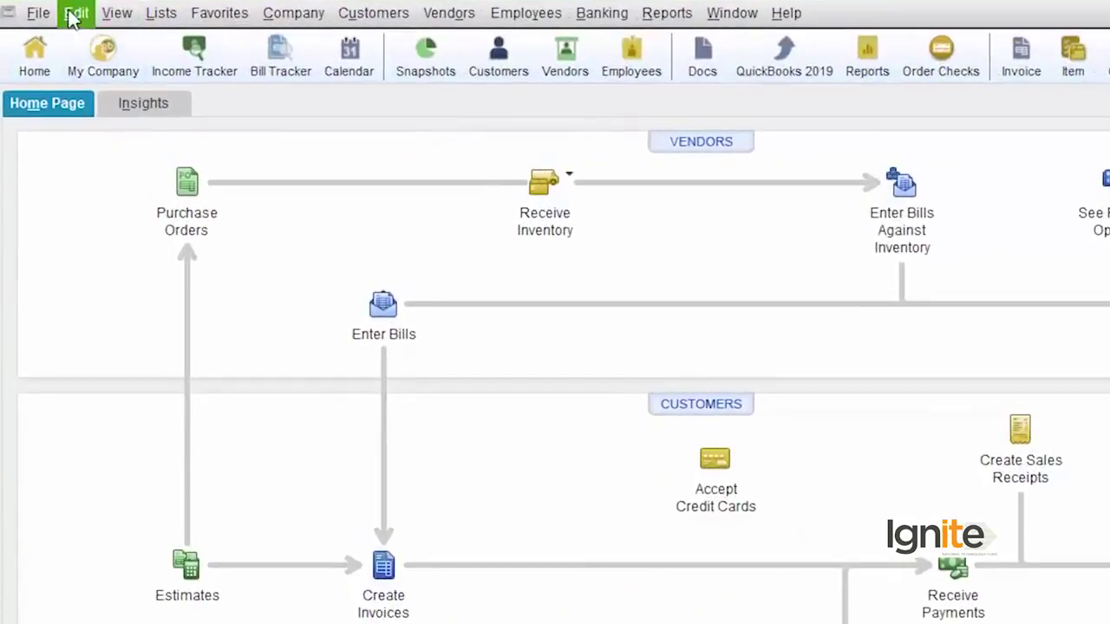
Turn on Use class tracking and Prompt to assign classes in Accounting company preferences.
click(39, 23)
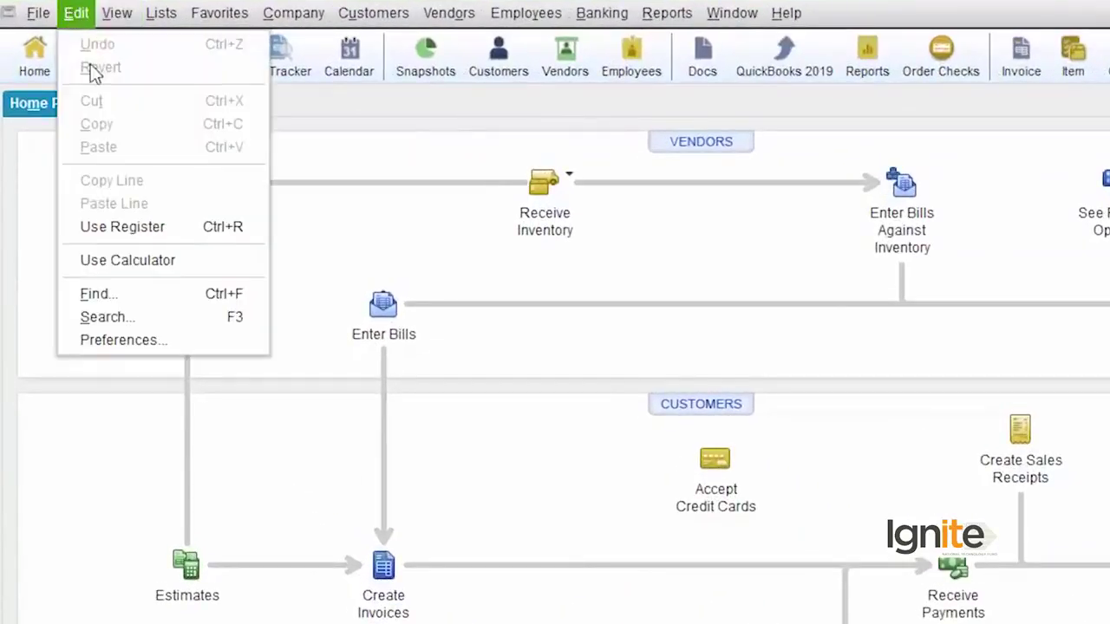
click(112, 338)
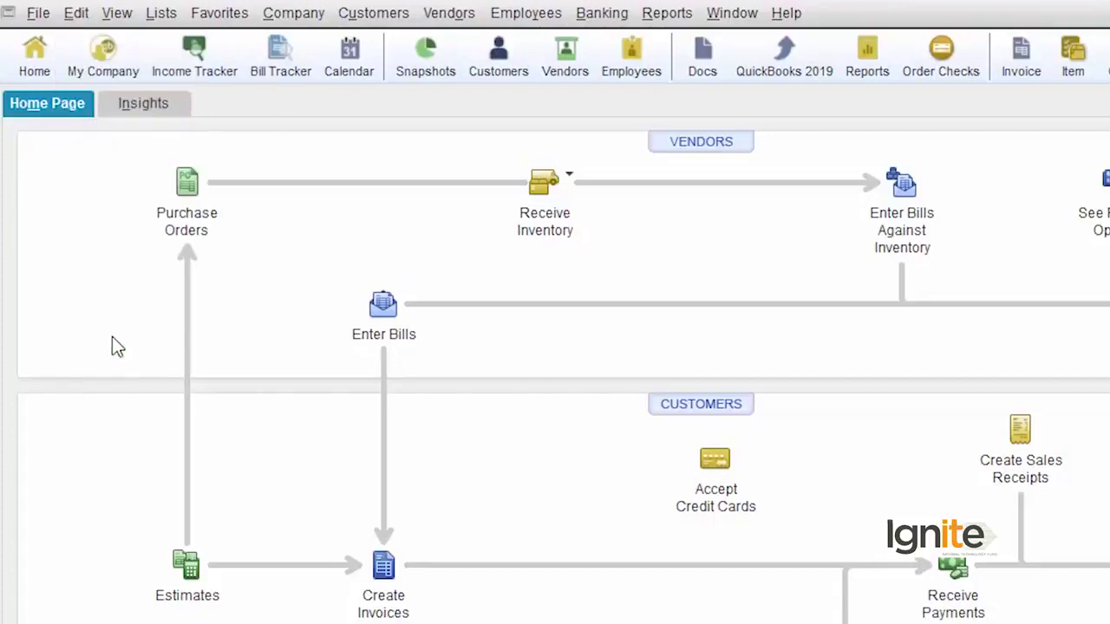
click(175, 73)
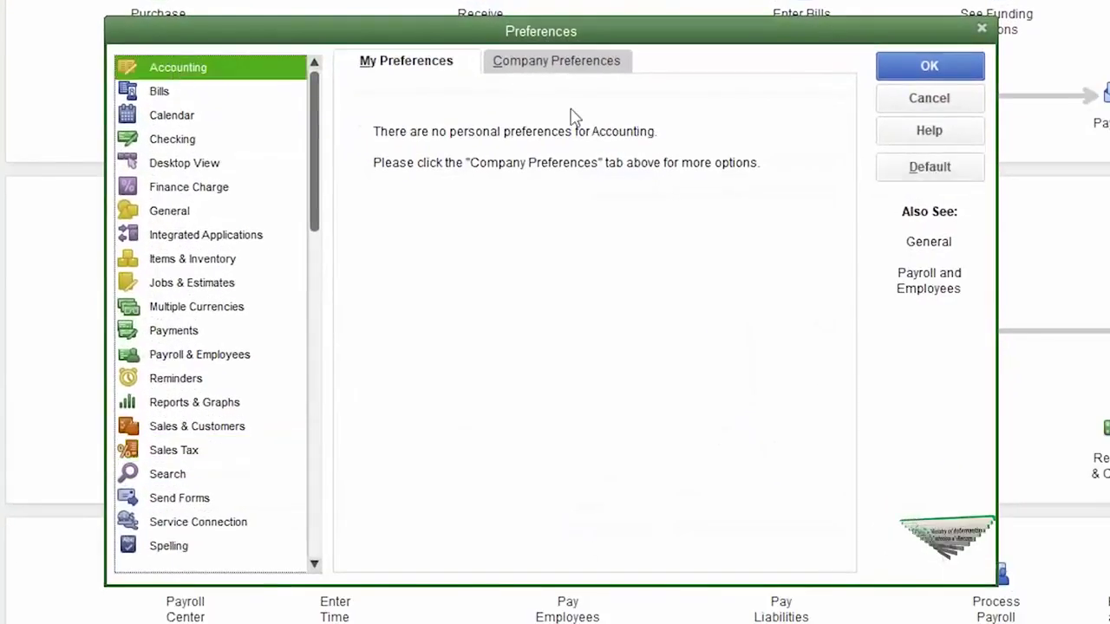
click(572, 66)
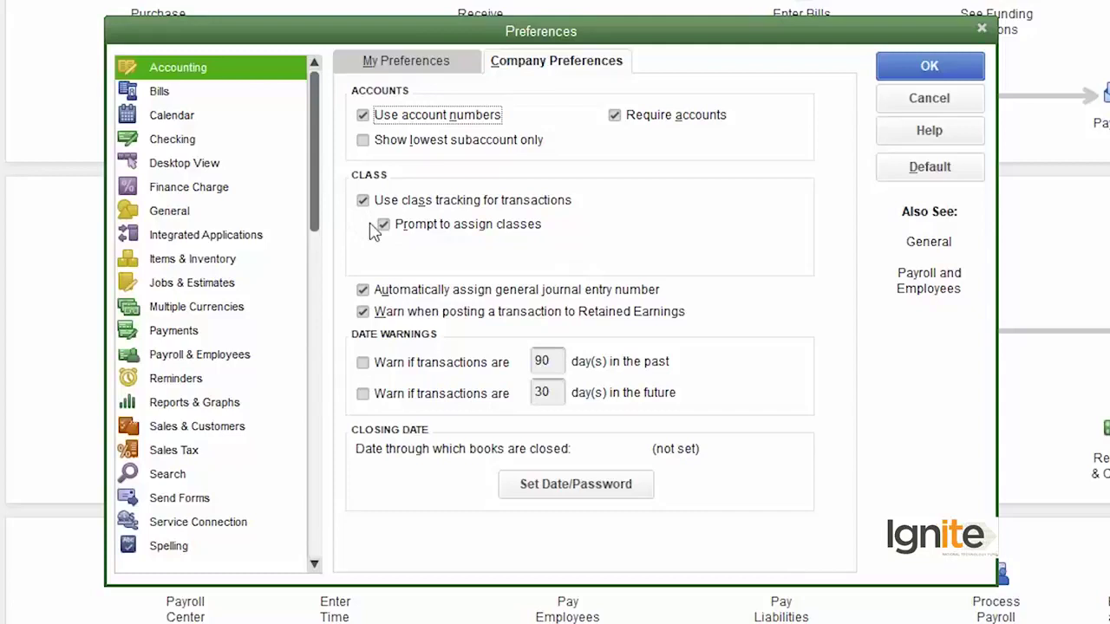
click(924, 68)
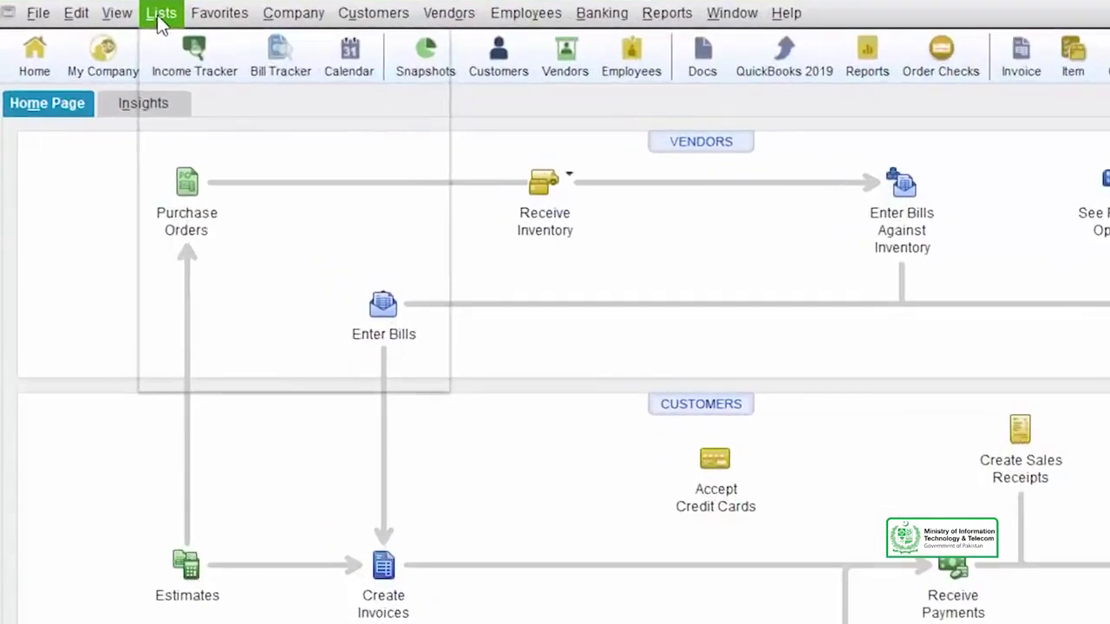
Open the Class List from the Lists menu to view the existing classes.
click(92, 23)
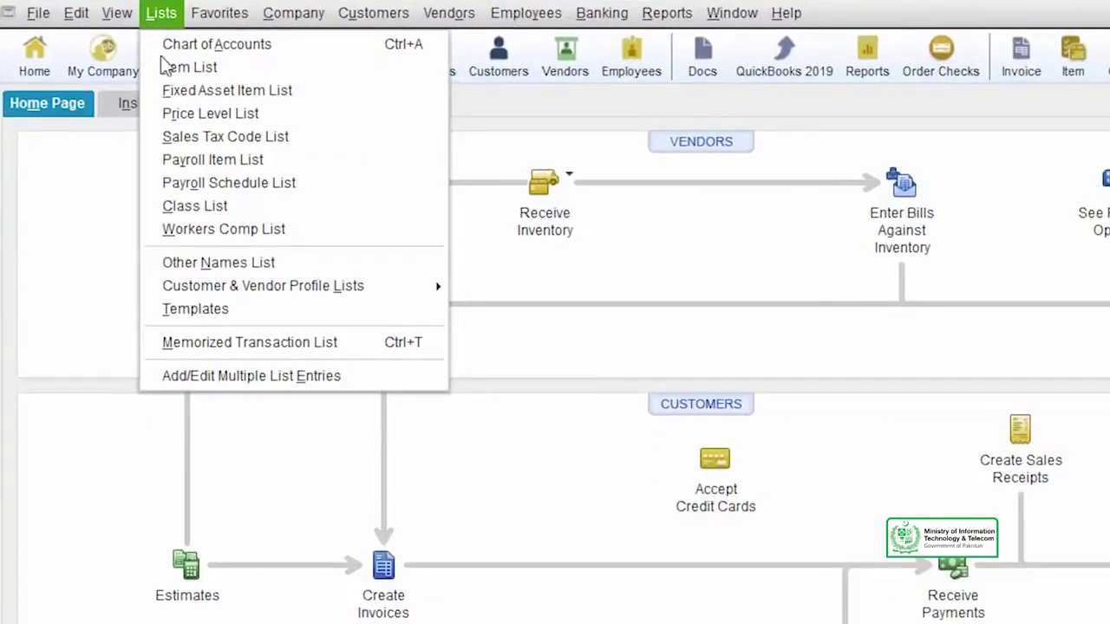
click(217, 209)
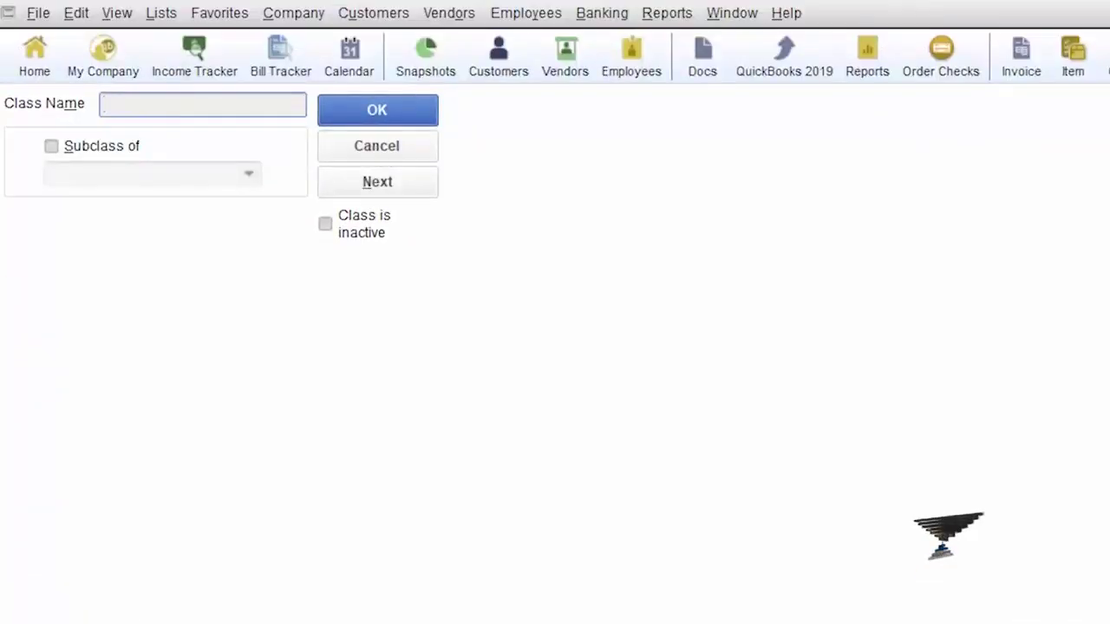
Create class Province 1 as a subclass of Construction Services.
text(Are)
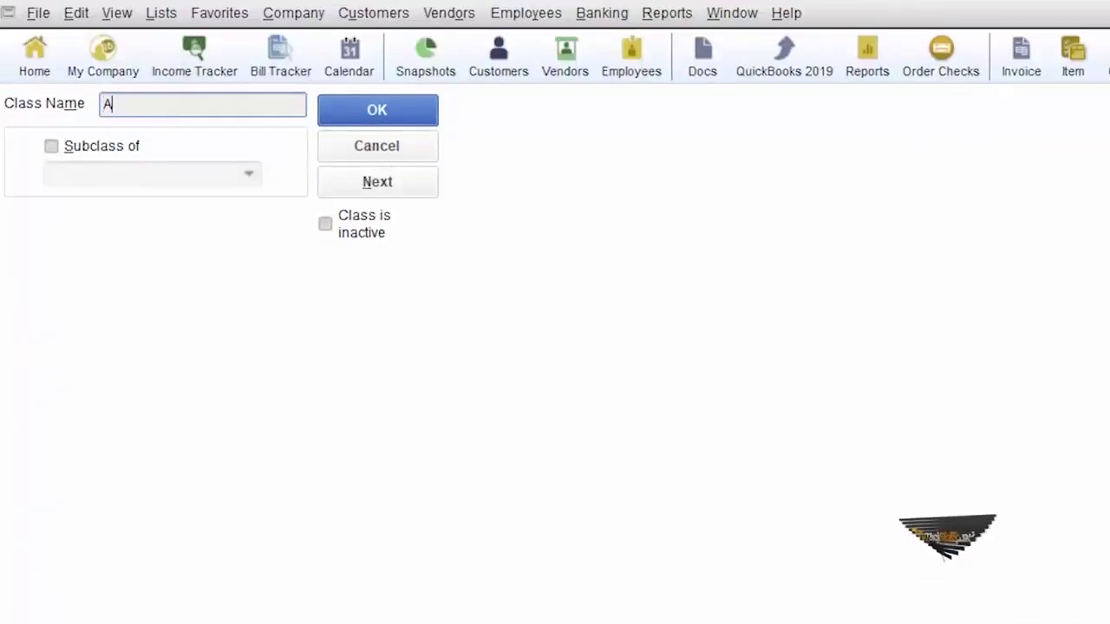
text(a 1)
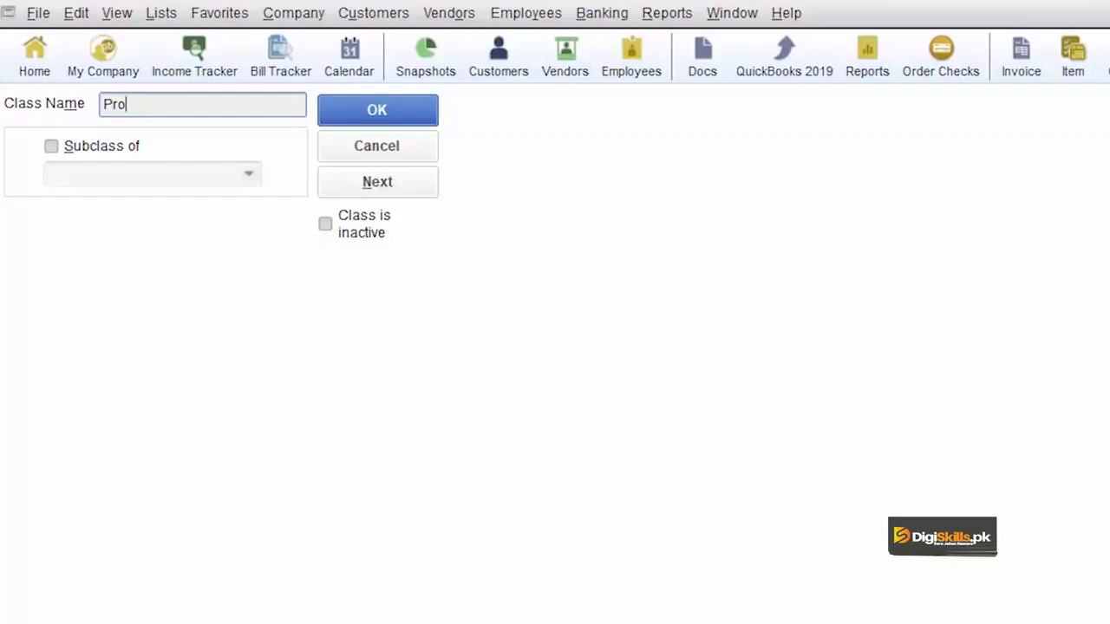
text(vince 1)
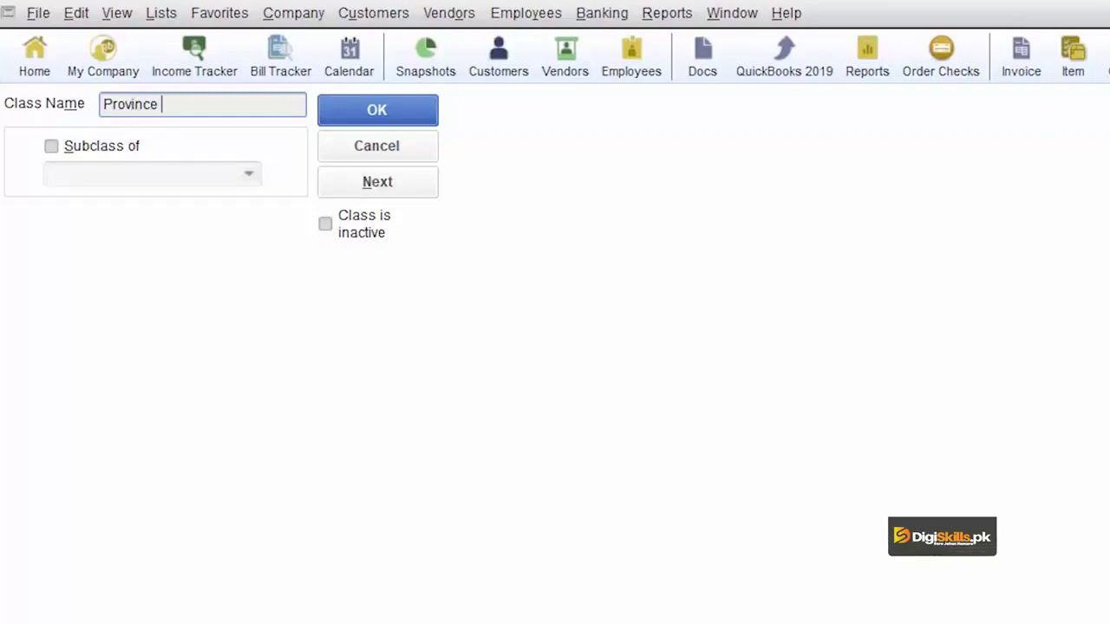
click(54, 148)
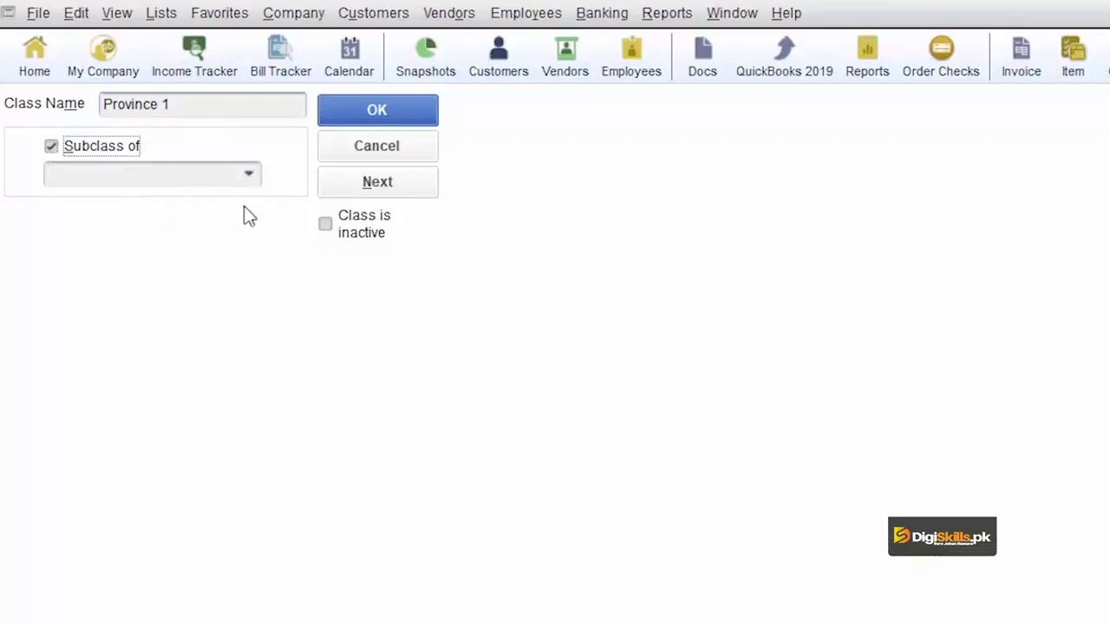
click(248, 175)
click(149, 258)
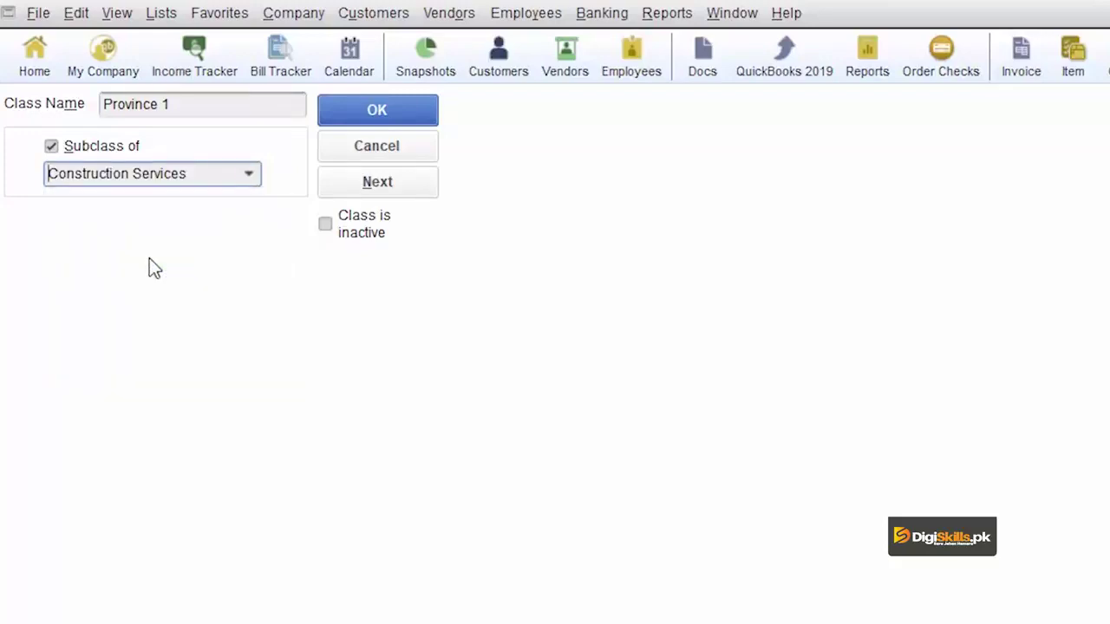
click(355, 116)
Add another Province 1 class as a subclass of Building Material.
click(113, 177)
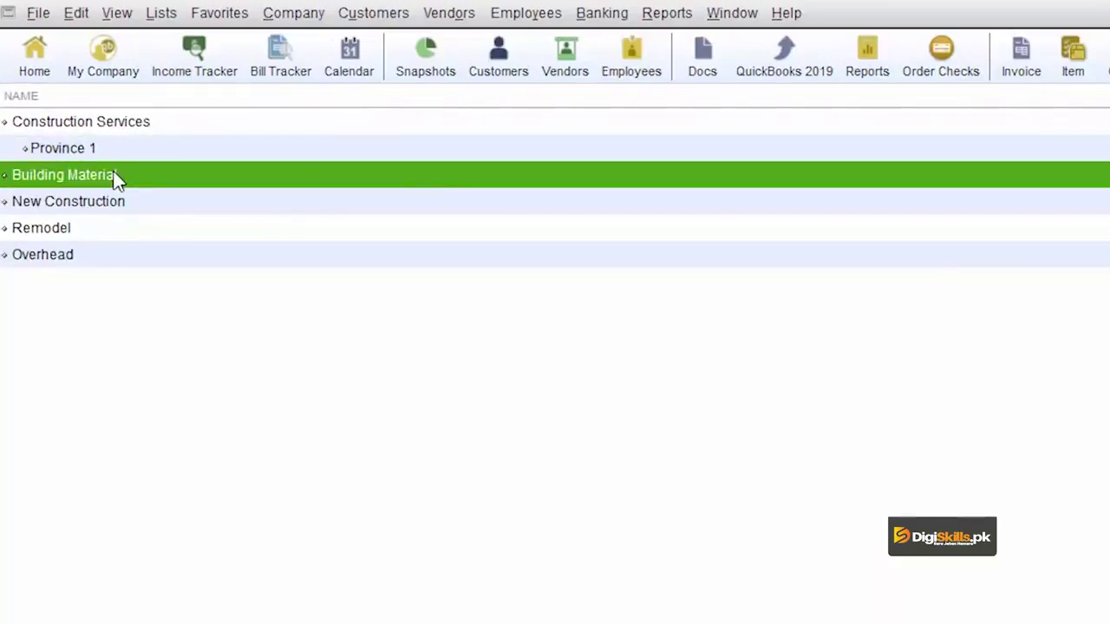
double_click(114, 178)
click(51, 146)
text(Province 1)
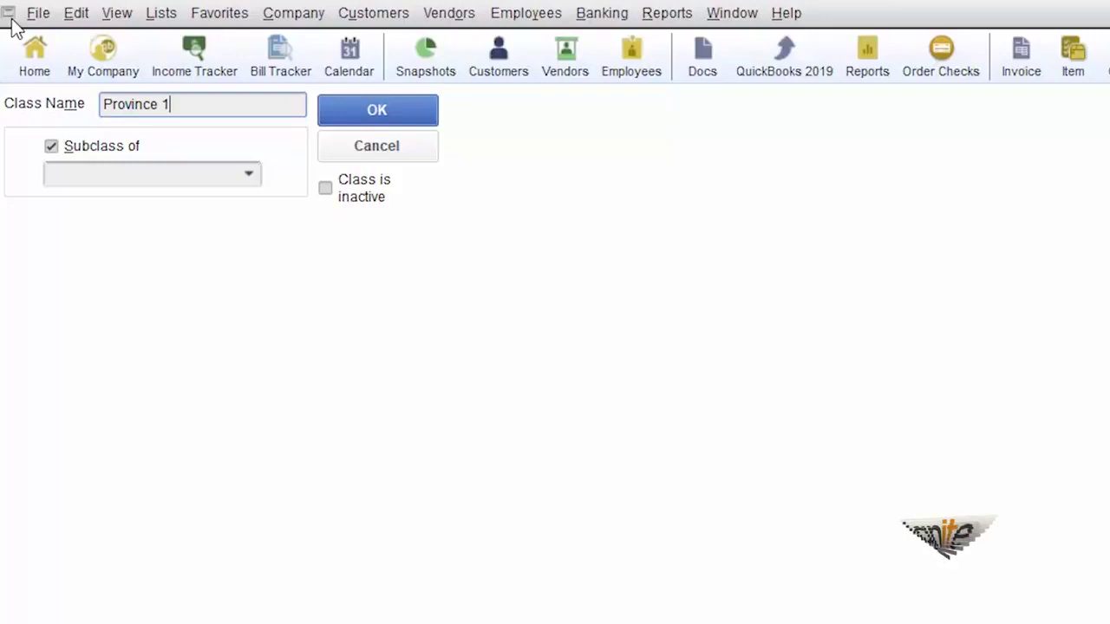
click(249, 176)
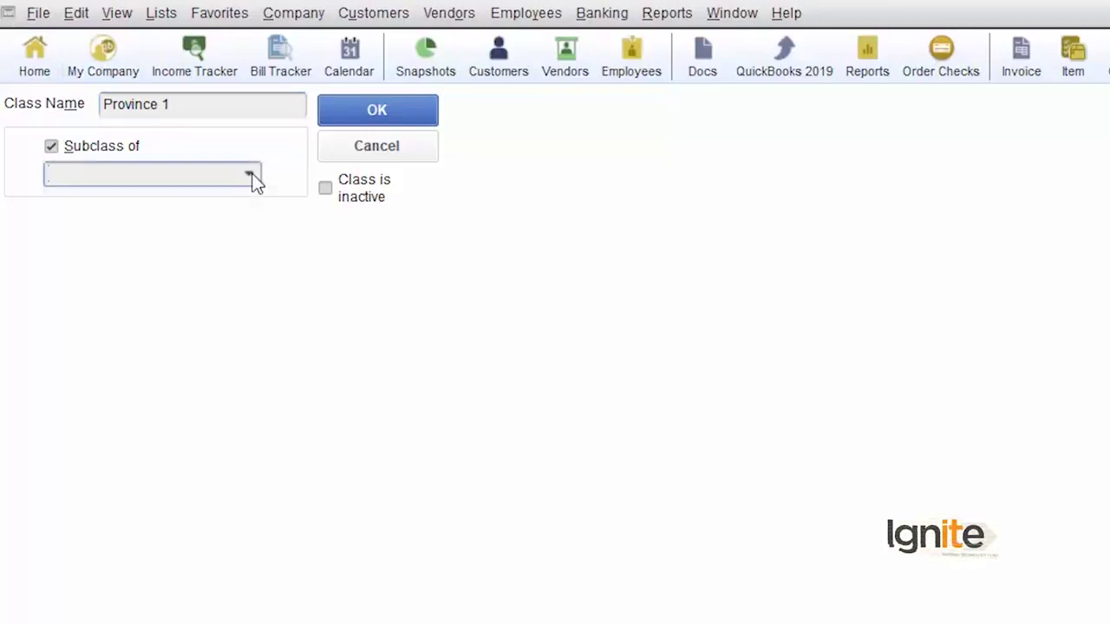
click(198, 314)
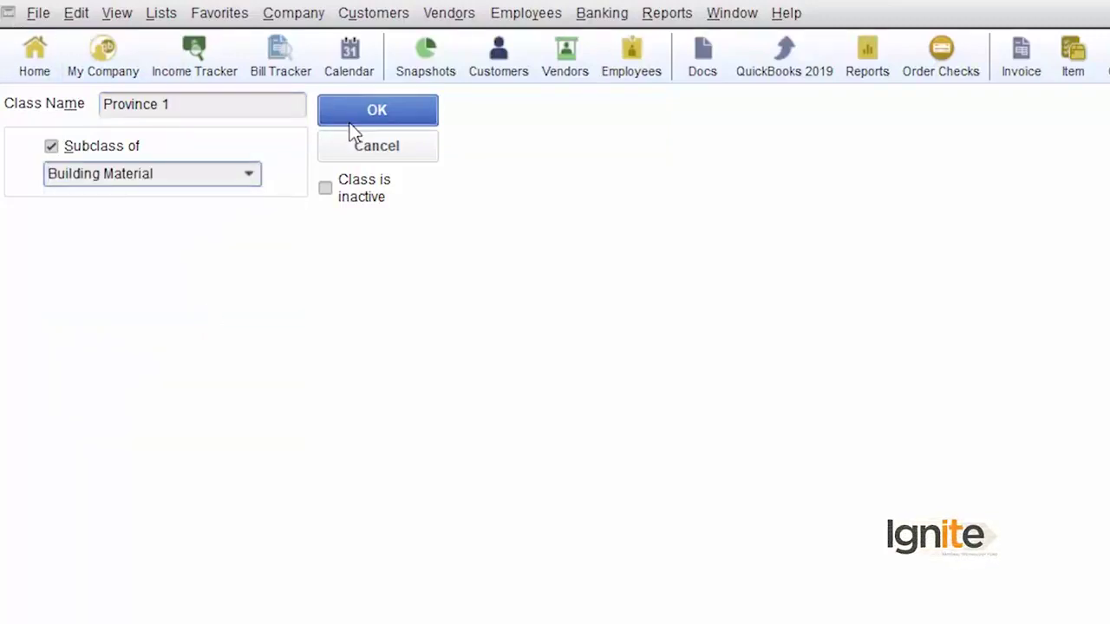
click(410, 111)
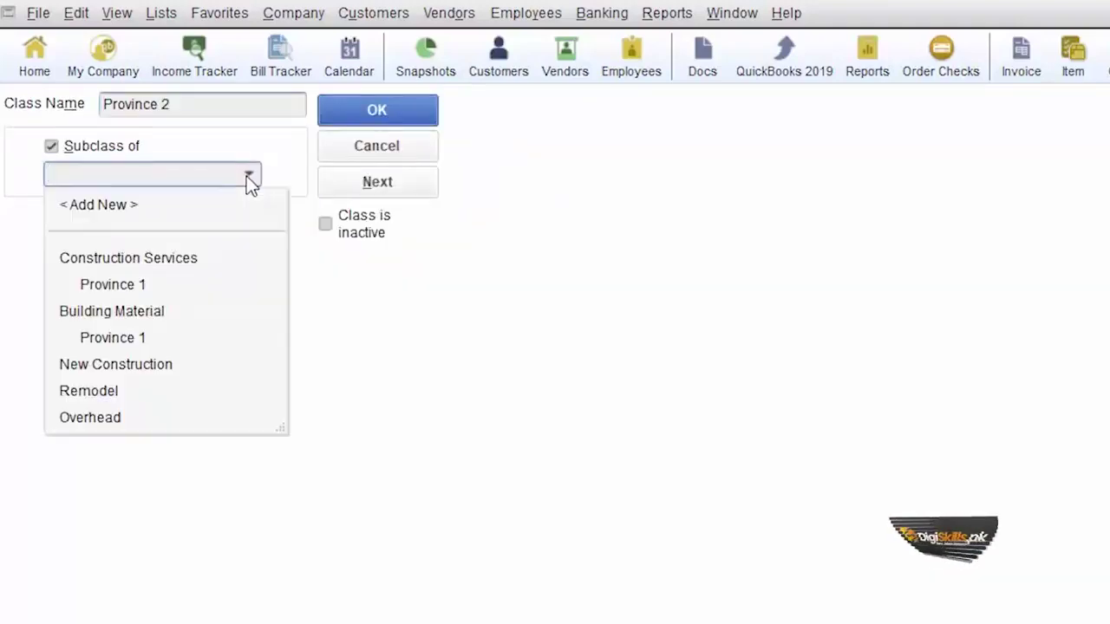
Create class Province 2 as a subclass of Construction Services.
click(69, 310)
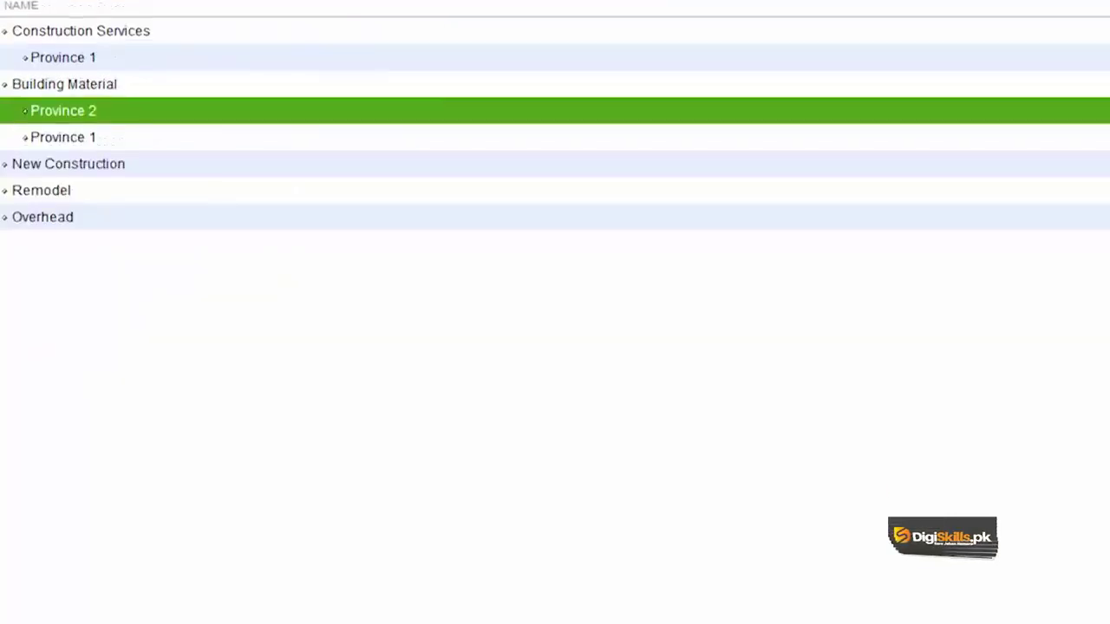
click(131, 298)
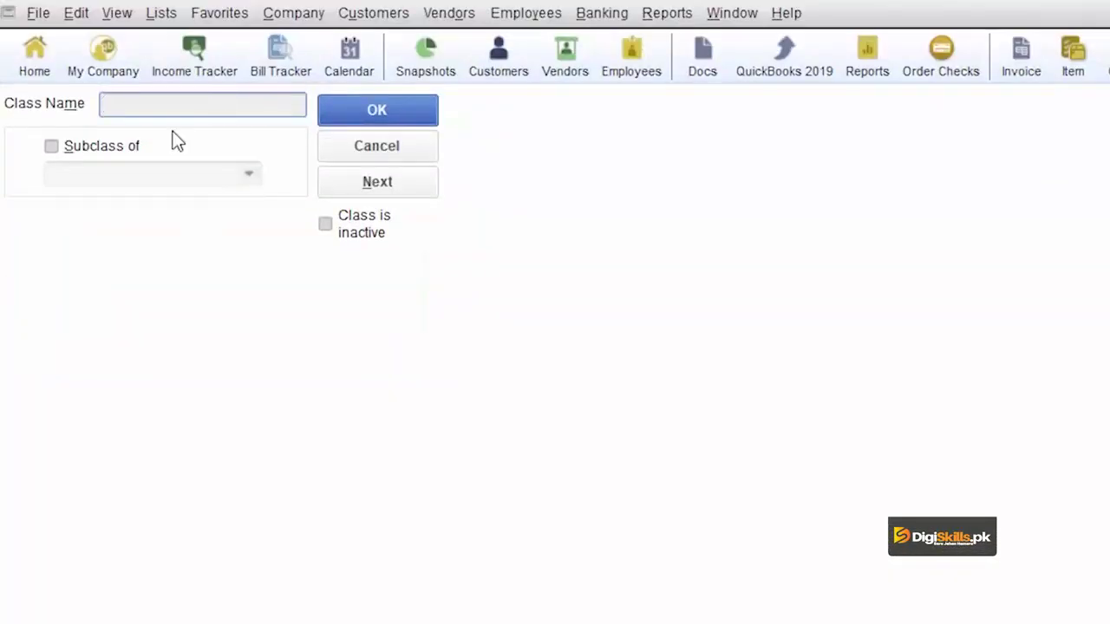
text(Province 2)
click(173, 143)
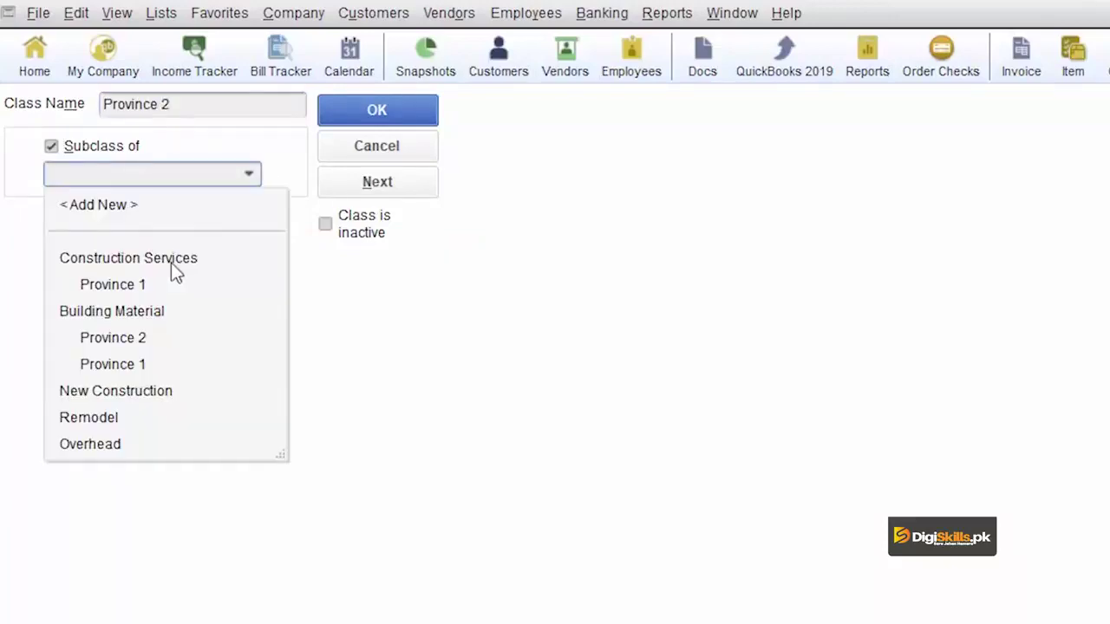
click(171, 260)
click(379, 118)
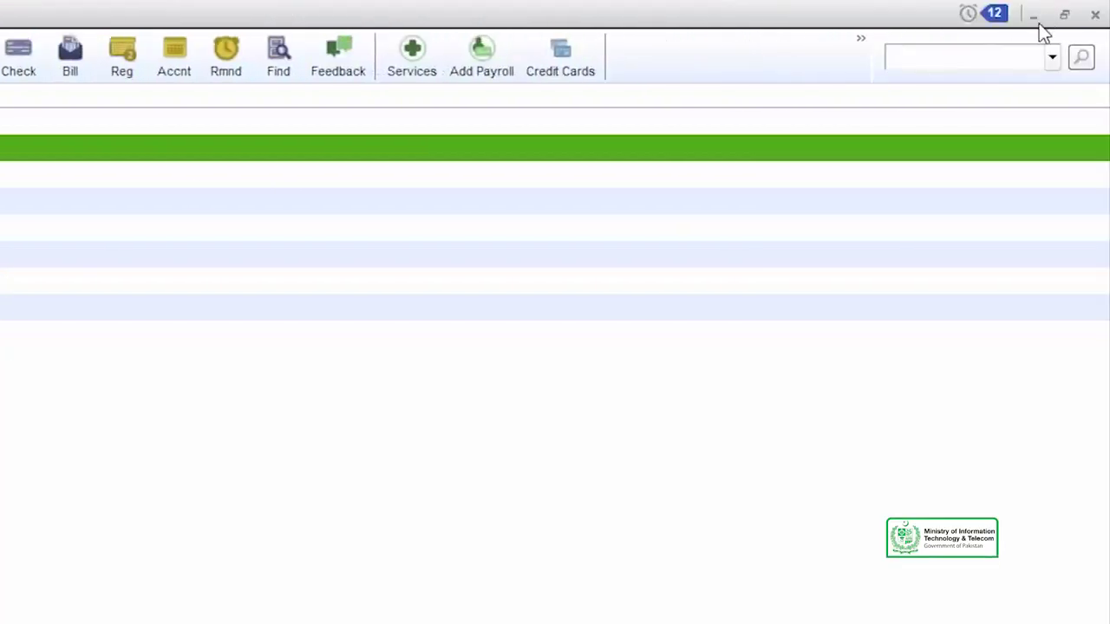
Enter a line of 5 Concrete at 10 on invoice 1104.
click(1039, 24)
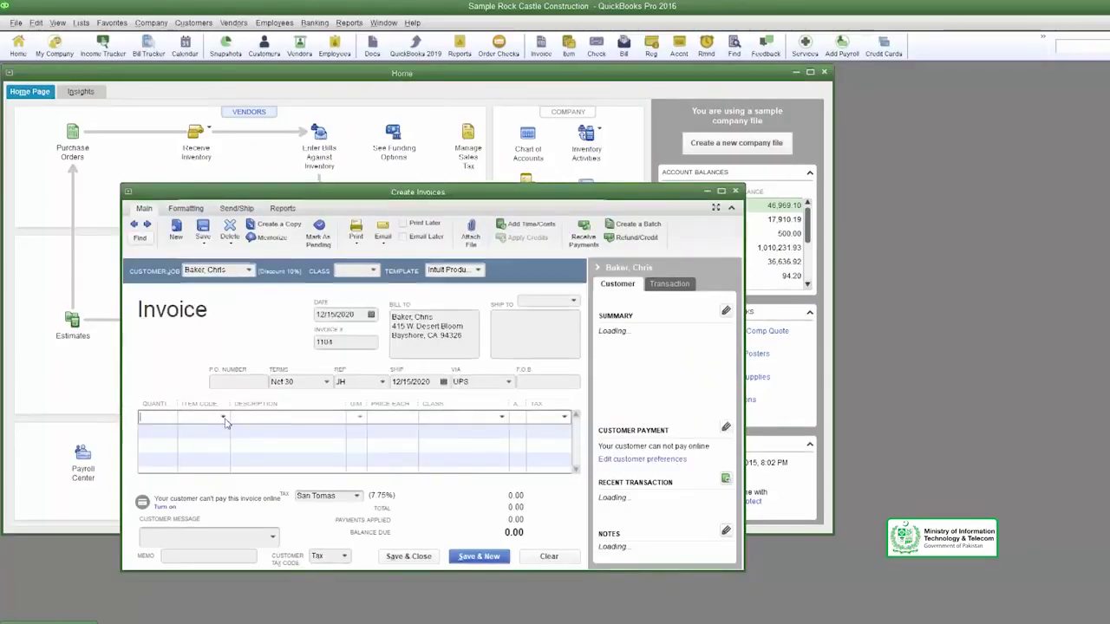
text(5)
key(Tab)
text(Concrete)
key(Tab)
key(Tab)
text(10)
key(Tab)
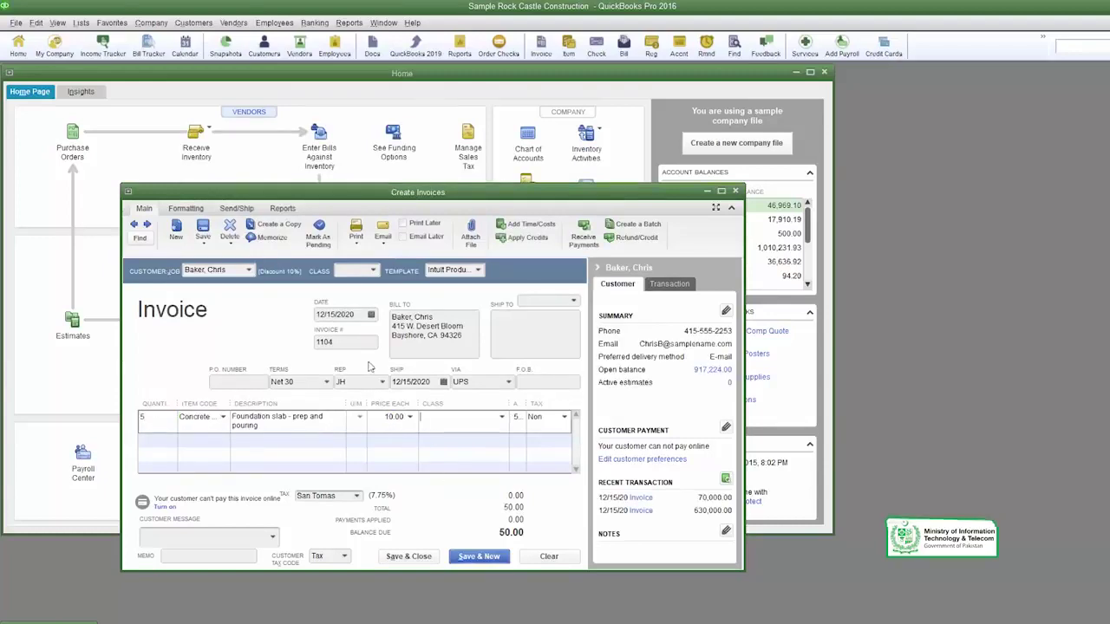
Class invoice 1104 and its line as Construction Services:Province 2, then save it.
click(722, 193)
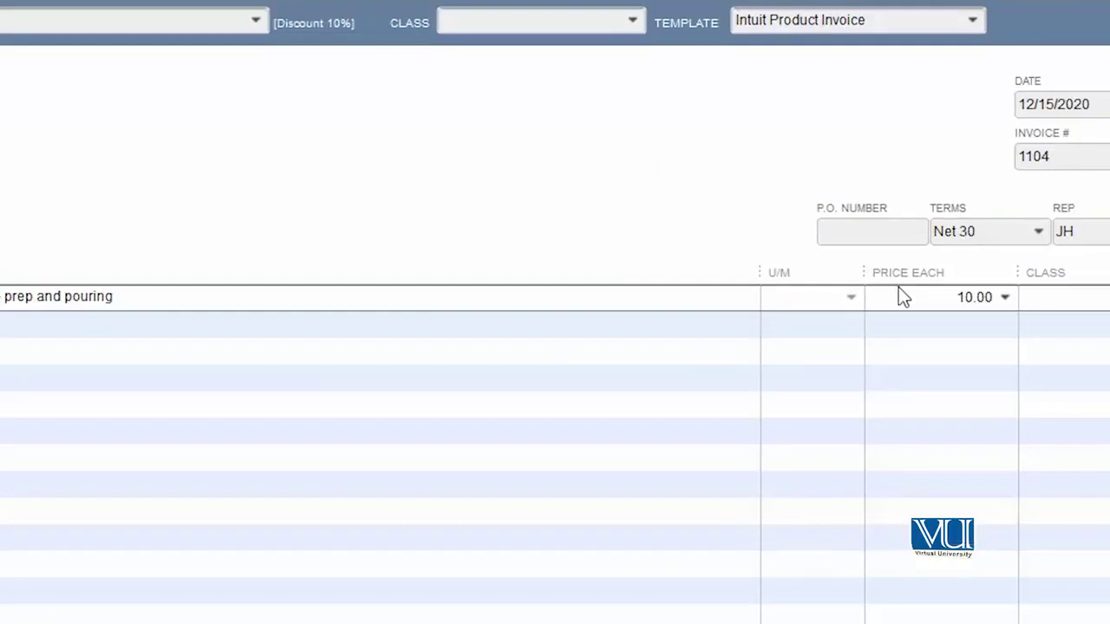
click(628, 18)
click(574, 146)
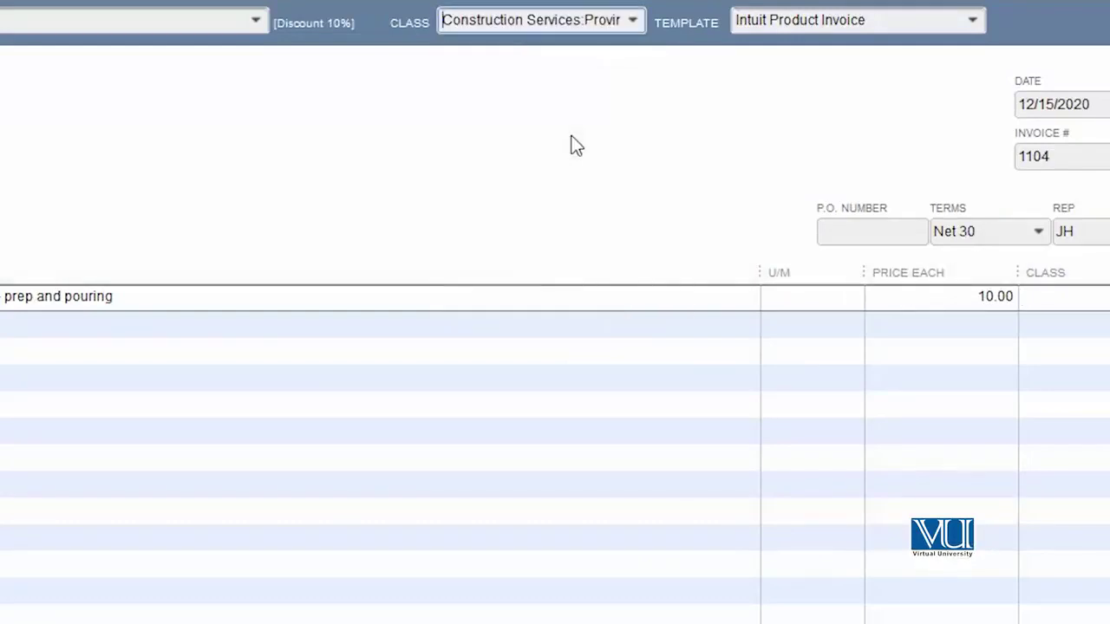
click(780, 297)
click(723, 408)
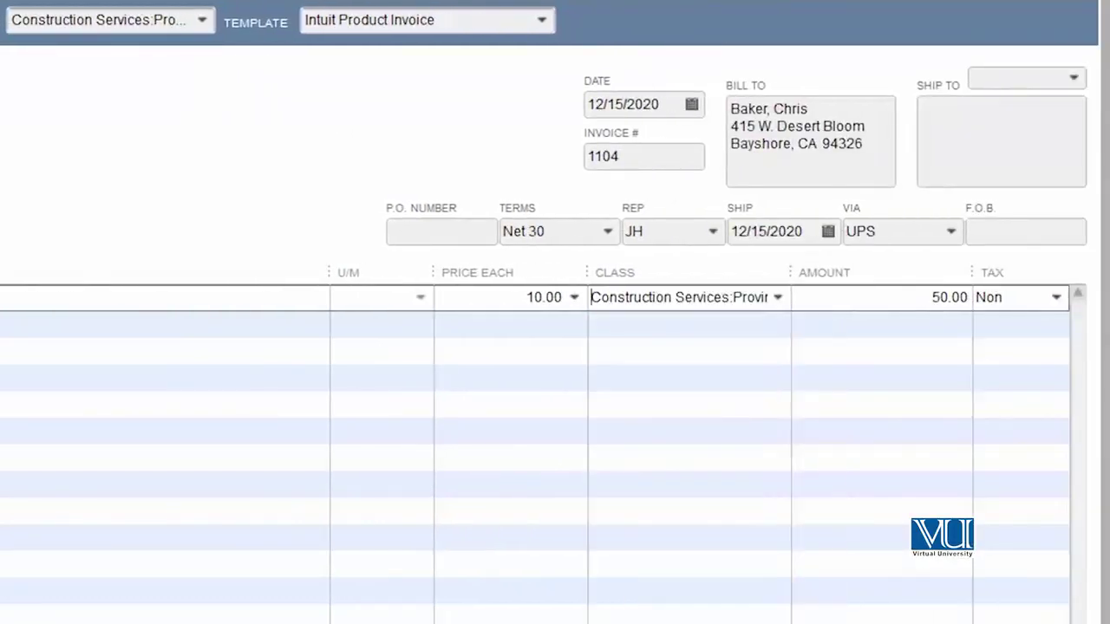
click(899, 602)
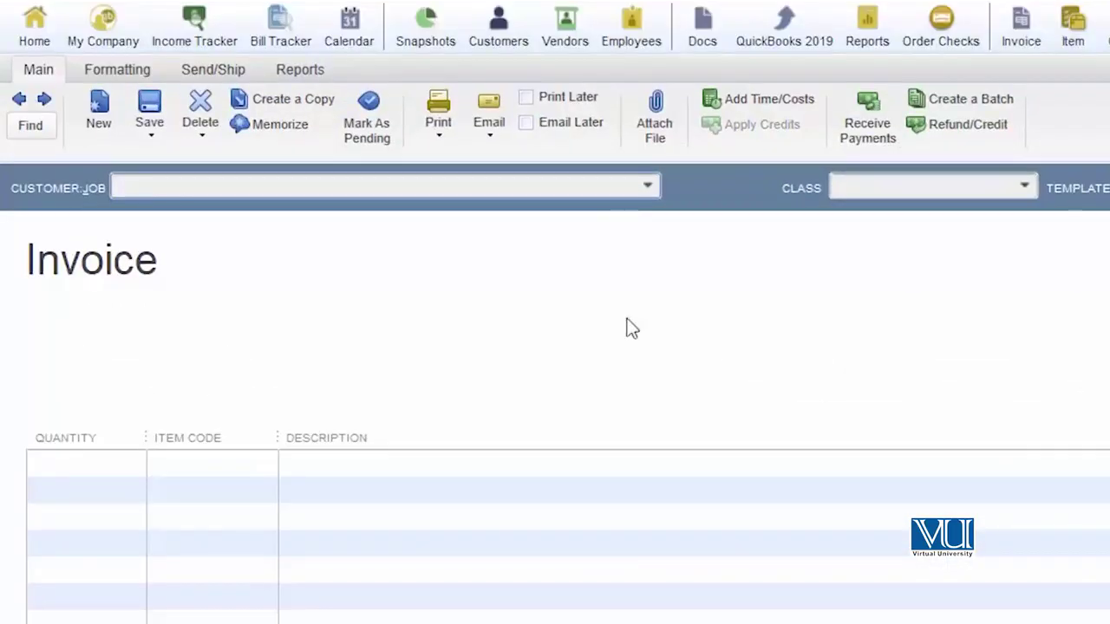
Start invoice 1105 for the customer, classed Construction Services:Province 1, with 3 Framing.
click(647, 183)
click(317, 274)
click(1024, 185)
click(965, 322)
click(139, 276)
click(105, 383)
key(shift+Tab)
text(3)
key(Tab)
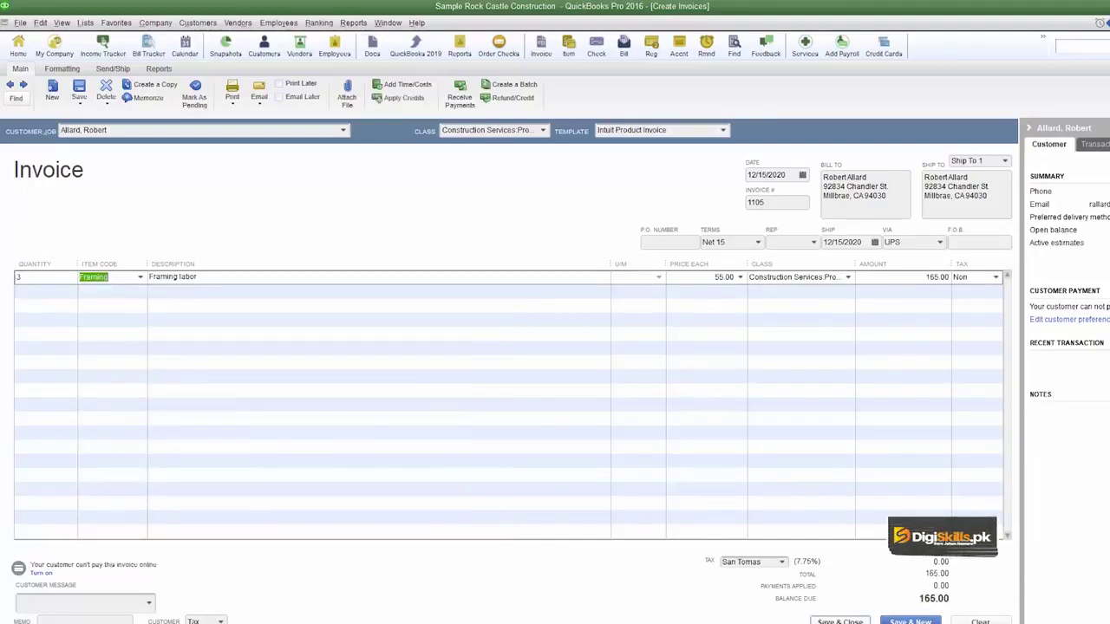
Commit the Framing line and confirm invoice 1105's class is Construction Services:Province 1.
key(Down)
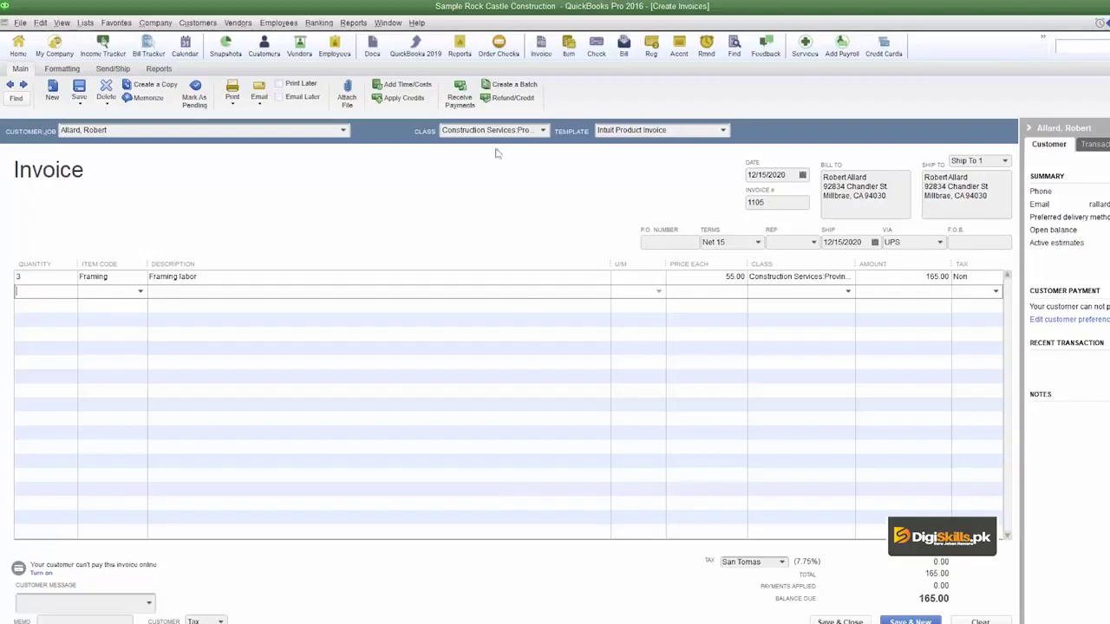
click(543, 130)
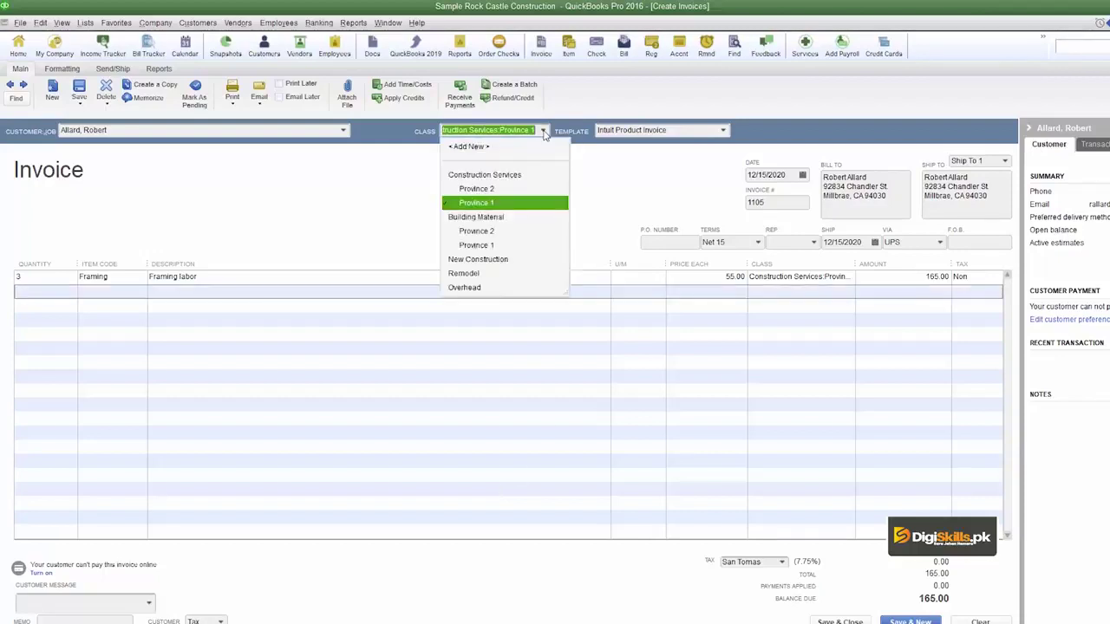
click(543, 132)
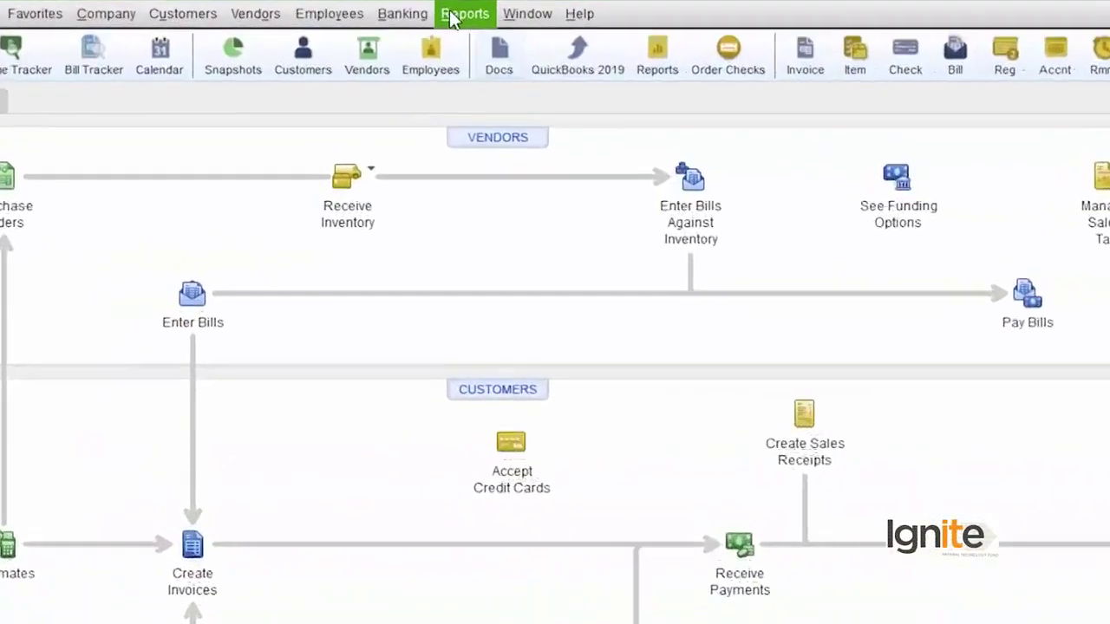
Open Reports > Company & Financial > Profit & Loss by Class.
click(355, 23)
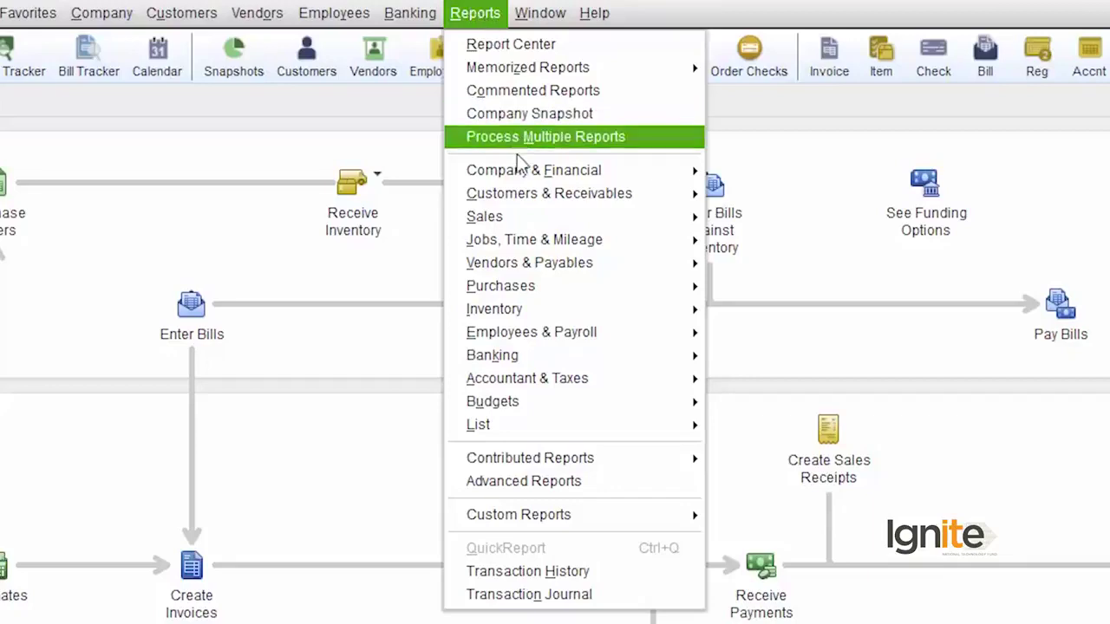
mouse_move(528, 177)
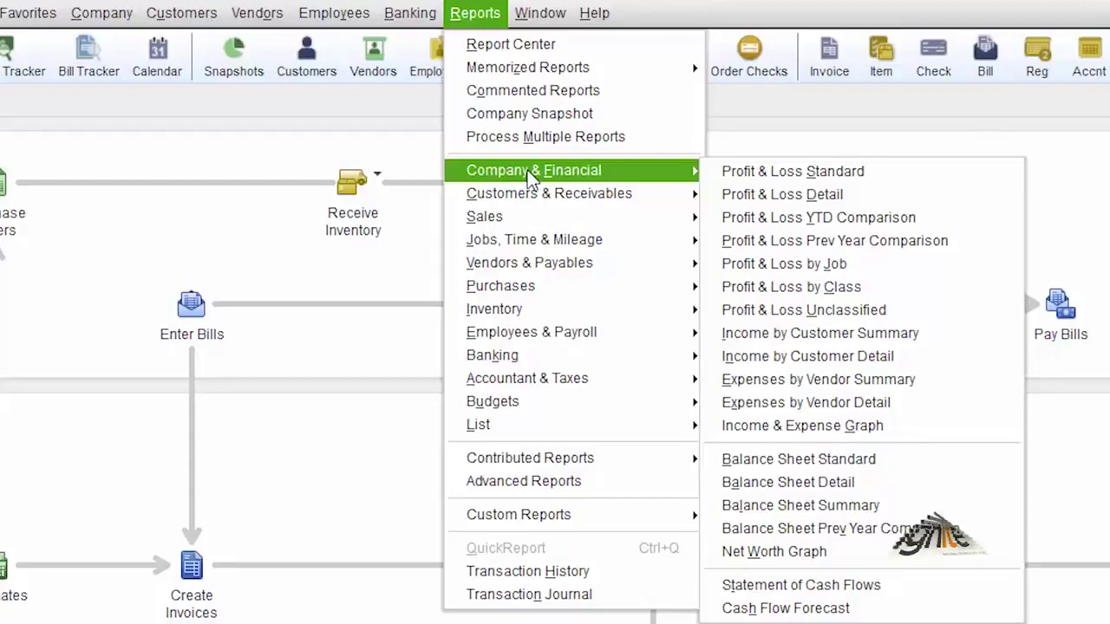
click(803, 298)
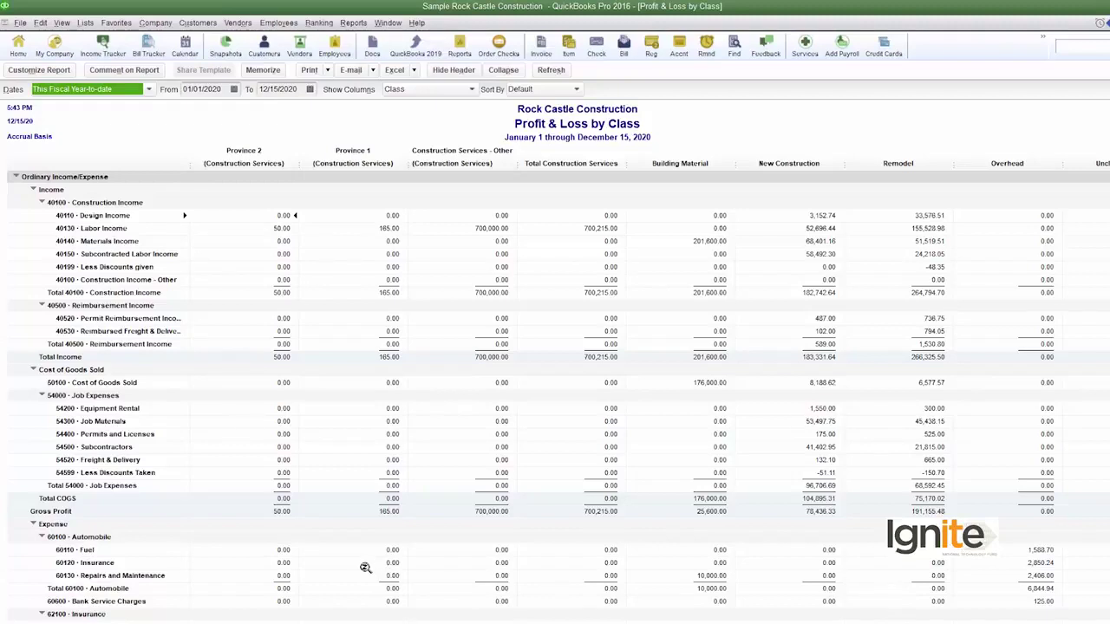
Review the Profit & Loss by Class figures and open Customize Report.
click(209, 138)
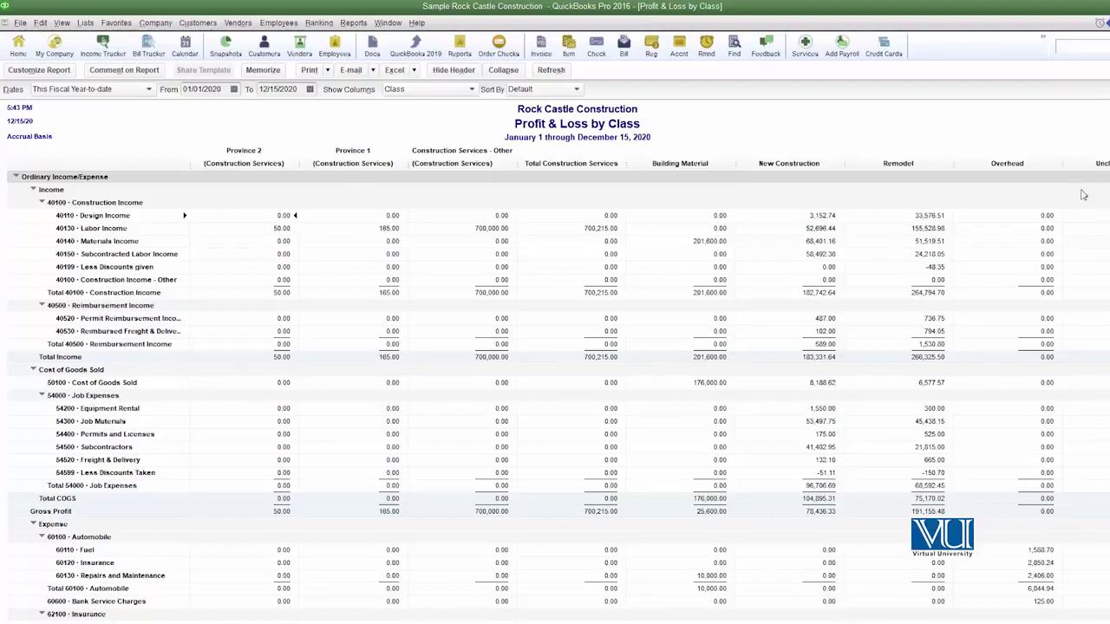
scroll(1082, 194, down, 10)
scroll(1090, 224, up, 7)
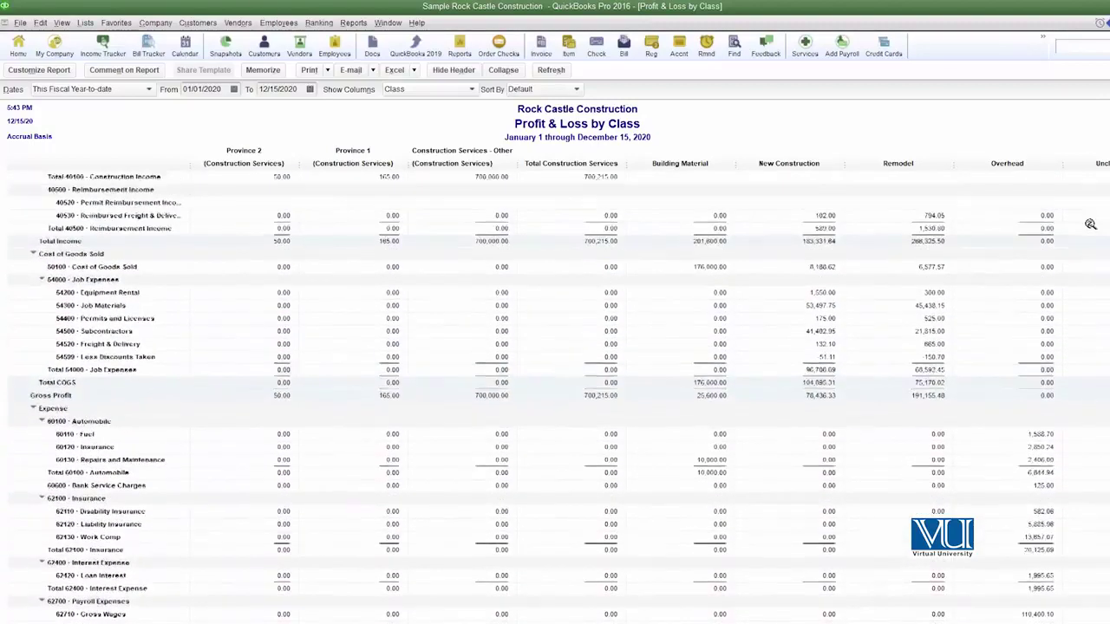
scroll(1090, 223, up, 3)
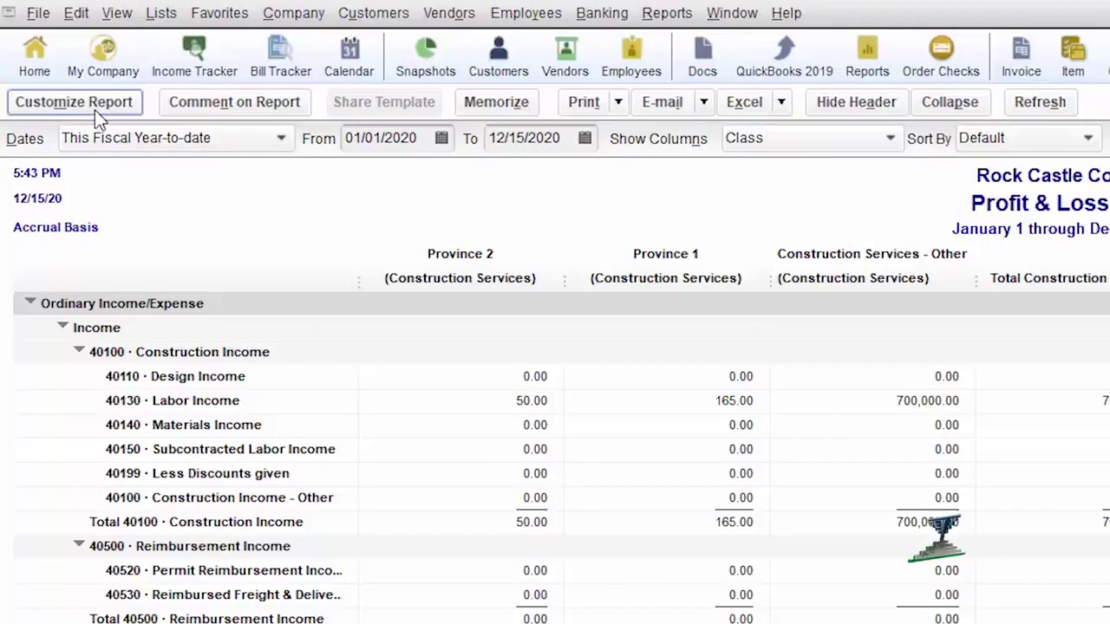
click(94, 109)
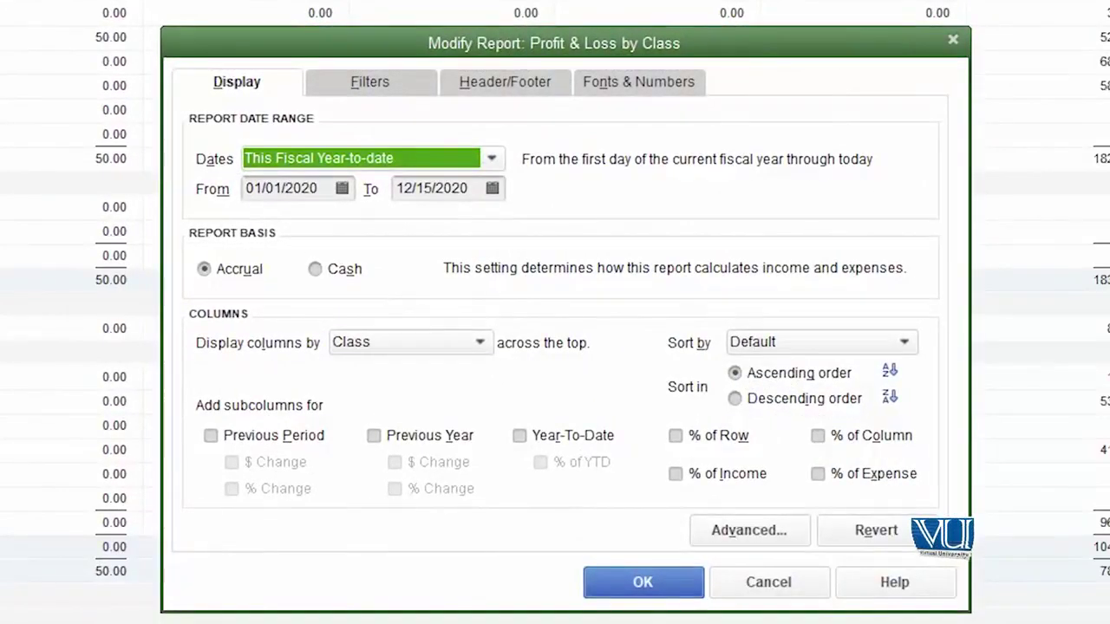